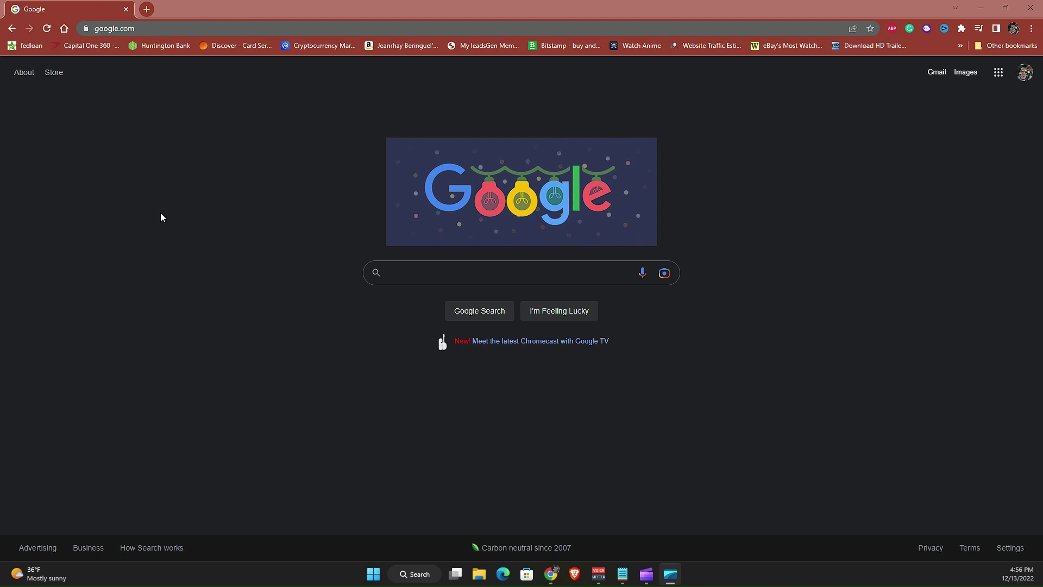
Go to openai.com and scroll down to the footer's Featured links
{"action": "left_click", "coordinate": [184, 27]}
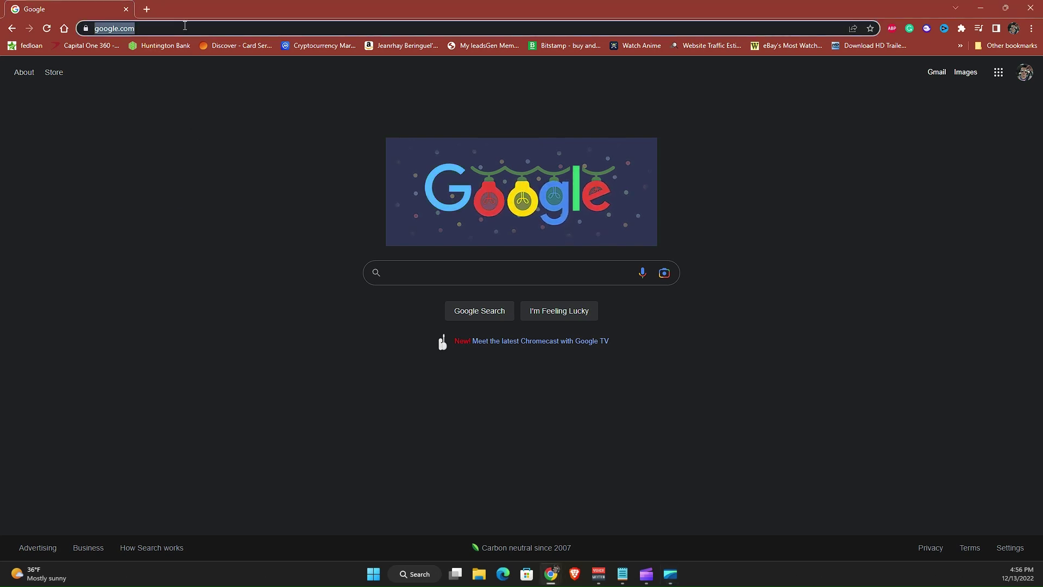
{"action": "type", "text": "opena"}
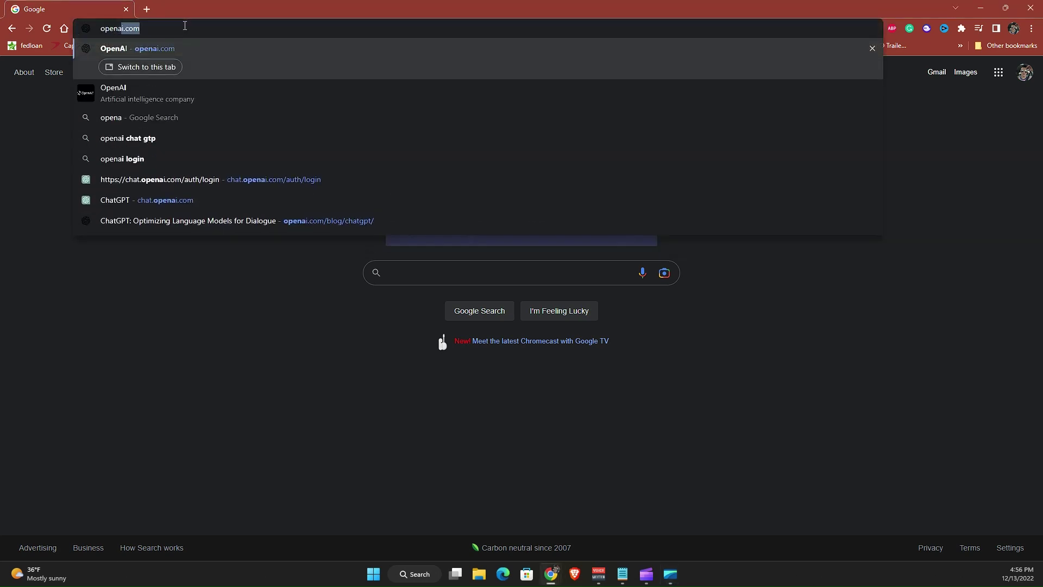
{"action": "type", "text": "i.com"}
{"action": "key", "text": "Return"}
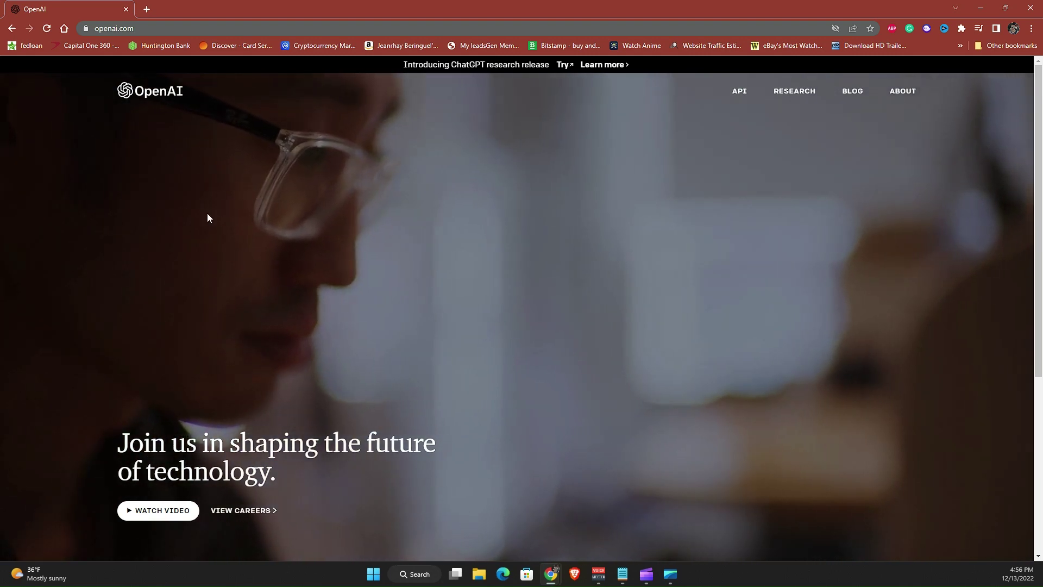
{"action": "scroll", "coordinate": [207, 213], "scroll_direction": "down", "scroll_amount": 1}
{"action": "scroll", "coordinate": [207, 211], "scroll_direction": "up", "scroll_amount": 1}
{"action": "scroll", "coordinate": [207, 212], "scroll_direction": "down", "scroll_amount": 1}
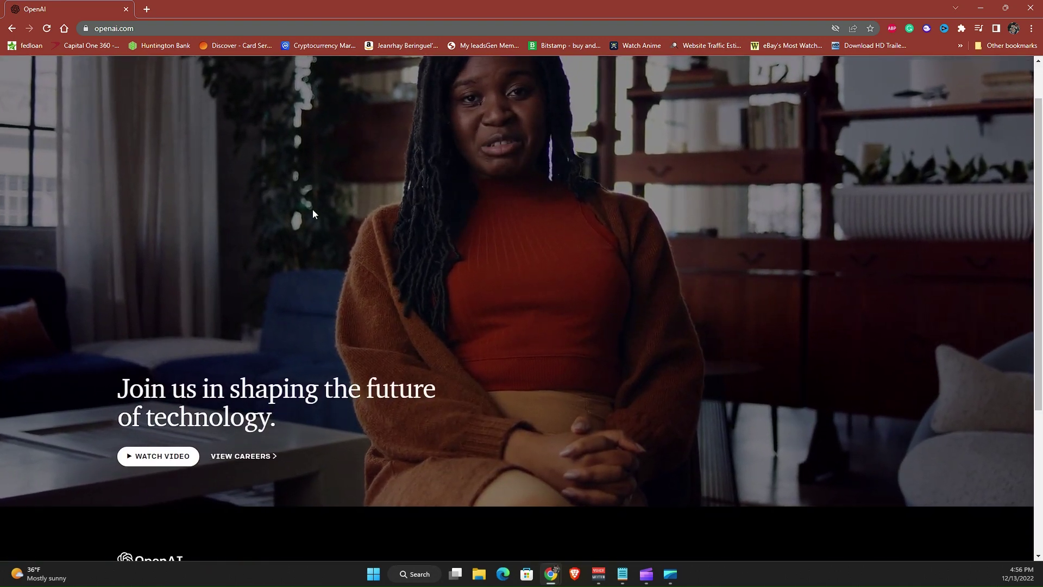
{"action": "scroll", "coordinate": [314, 214], "scroll_direction": "up", "scroll_amount": 1}
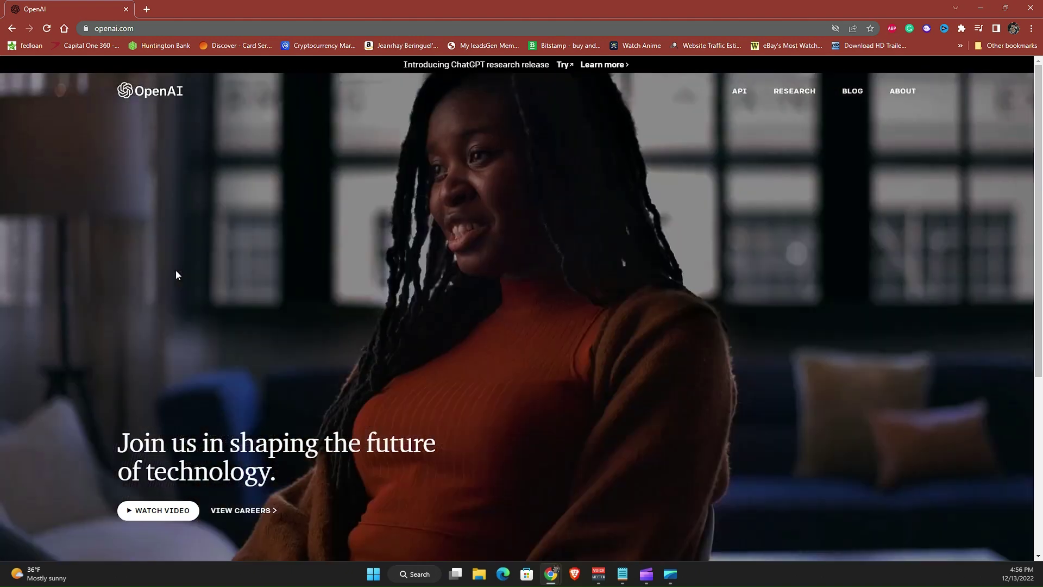
{"action": "scroll", "coordinate": [176, 275], "scroll_direction": "down", "scroll_amount": 5}
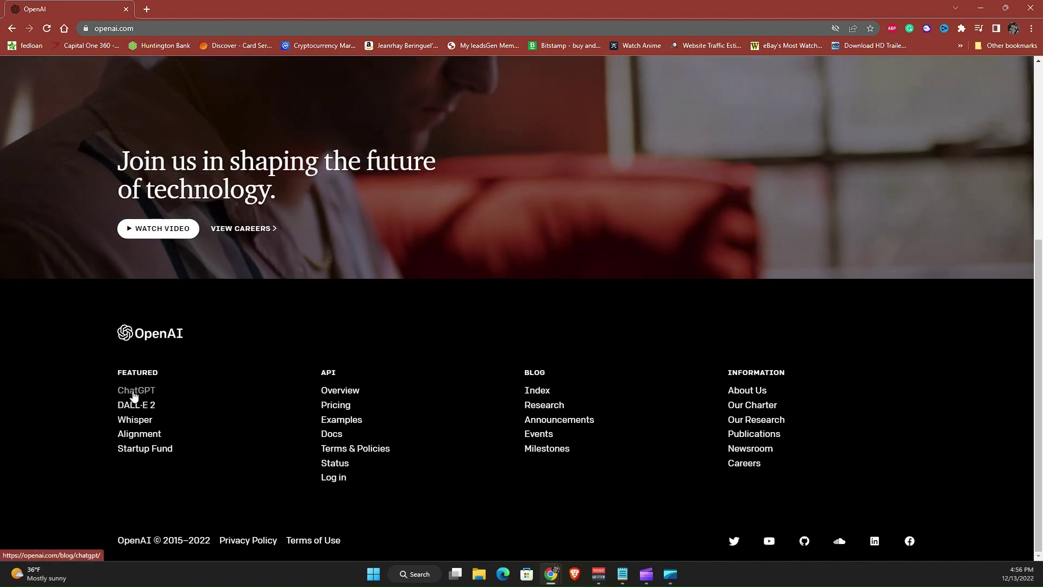
Open the 'ChatGPT: Optimizing Language Models for Dialogue' article from the footer's ChatGPT link
{"action": "left_click", "coordinate": [133, 391]}
{"action": "scroll", "coordinate": [360, 370], "scroll_direction": "down", "scroll_amount": 5}
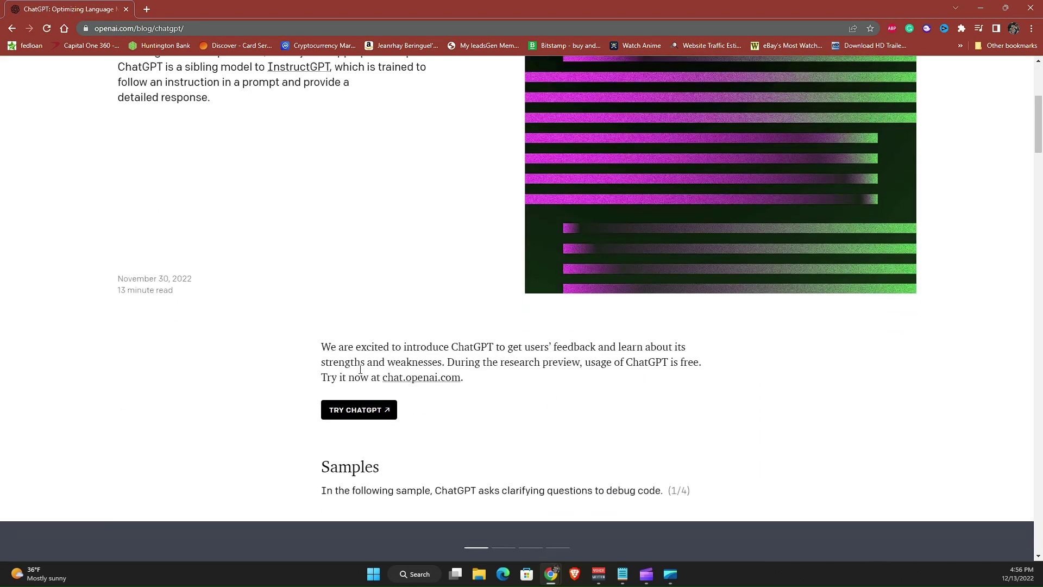
{"action": "scroll", "coordinate": [259, 372], "scroll_direction": "up", "scroll_amount": 5}
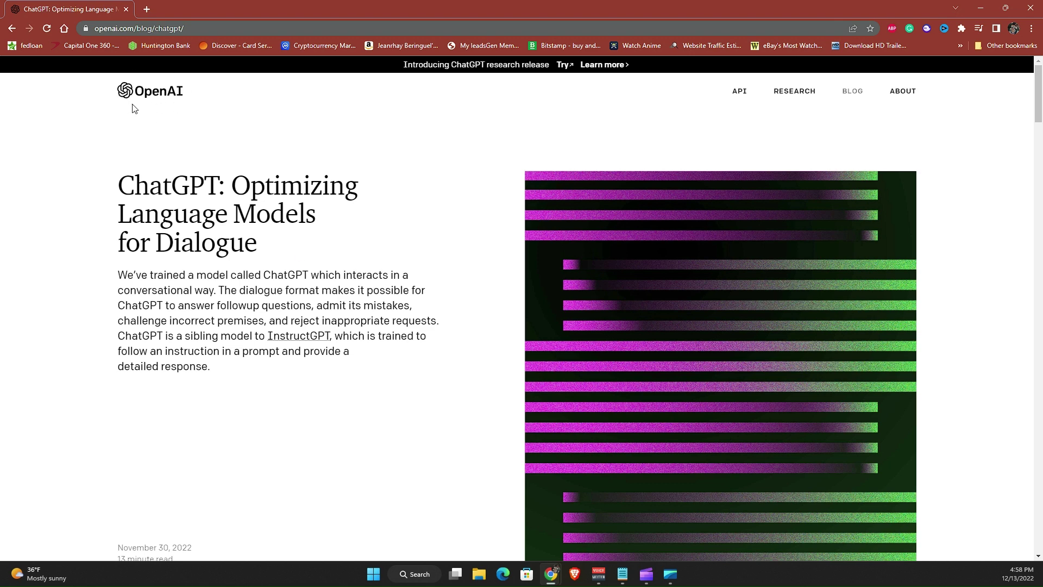
{"action": "scroll", "coordinate": [196, 326], "scroll_direction": "down", "scroll_amount": 5}
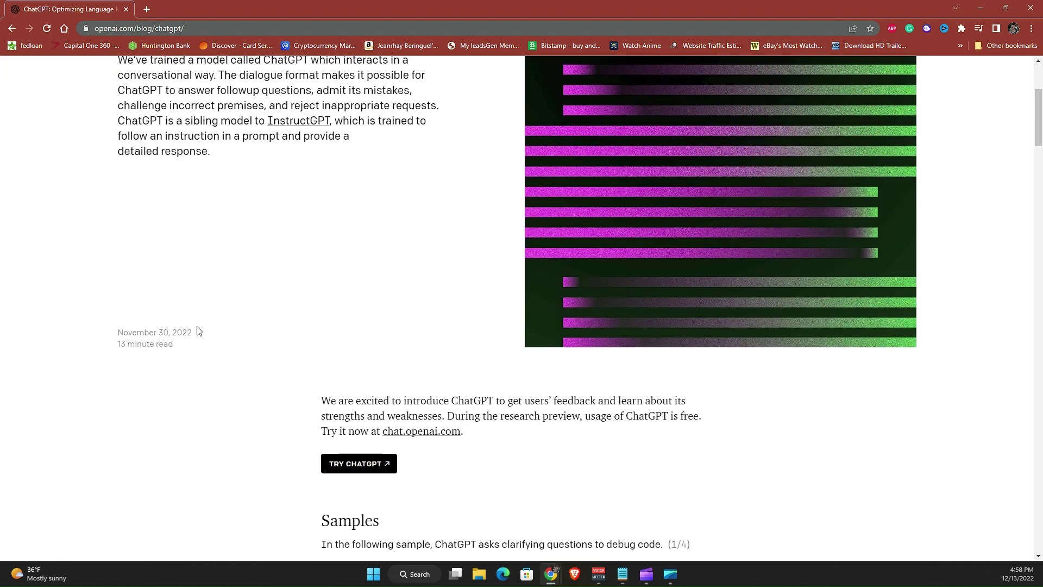
{"action": "scroll", "coordinate": [334, 222], "scroll_direction": "up", "scroll_amount": 5}
{"action": "scroll", "coordinate": [147, 422], "scroll_direction": "down", "scroll_amount": 10}
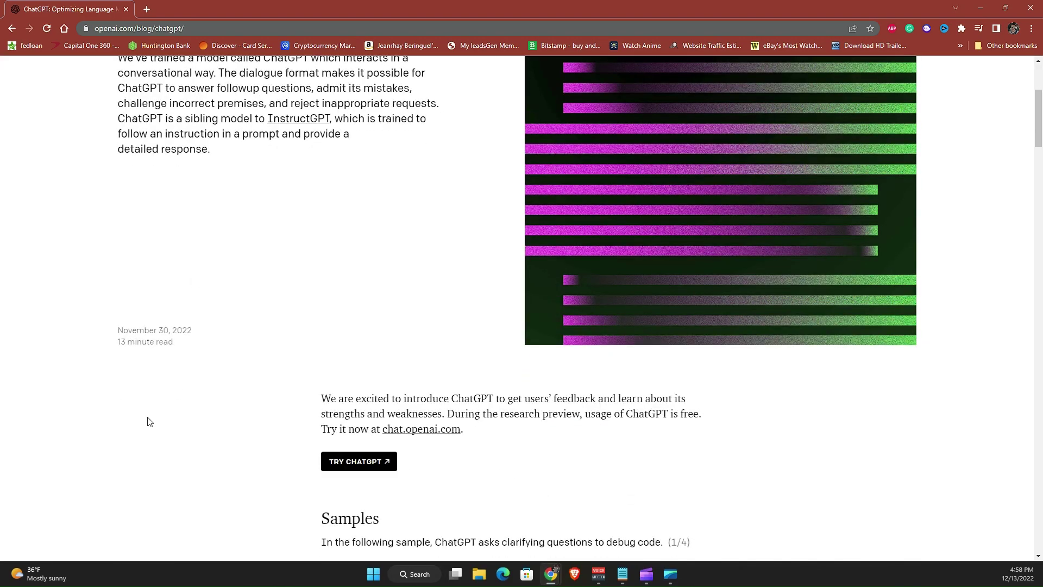
{"action": "scroll", "coordinate": [281, 402], "scroll_direction": "down", "scroll_amount": 20}
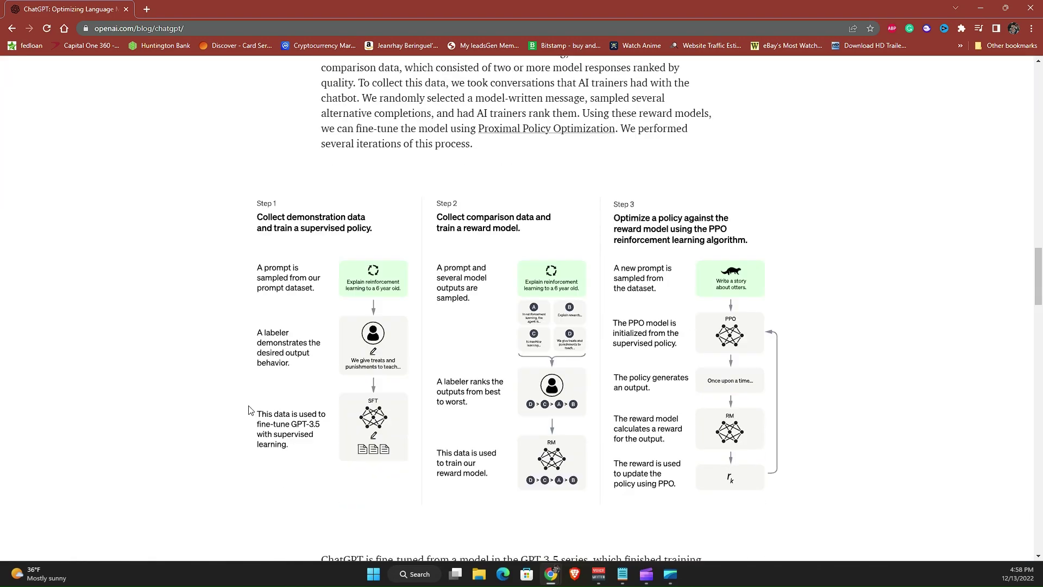
{"action": "scroll", "coordinate": [247, 410], "scroll_direction": "up", "scroll_amount": 12}
{"action": "scroll", "coordinate": [247, 410], "scroll_direction": "down", "scroll_amount": 20}
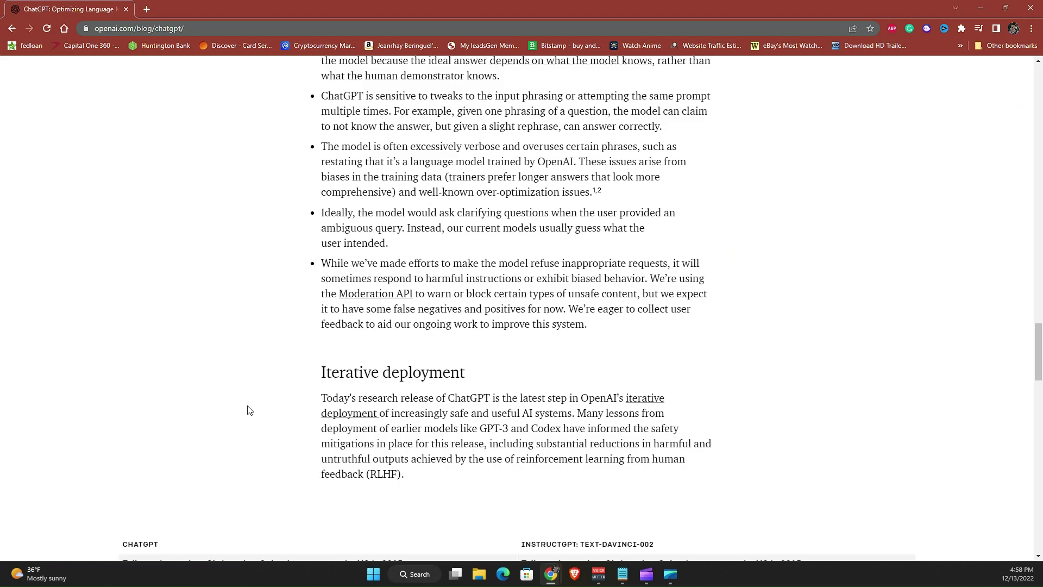
{"action": "scroll", "coordinate": [248, 409], "scroll_direction": "up", "scroll_amount": 20}
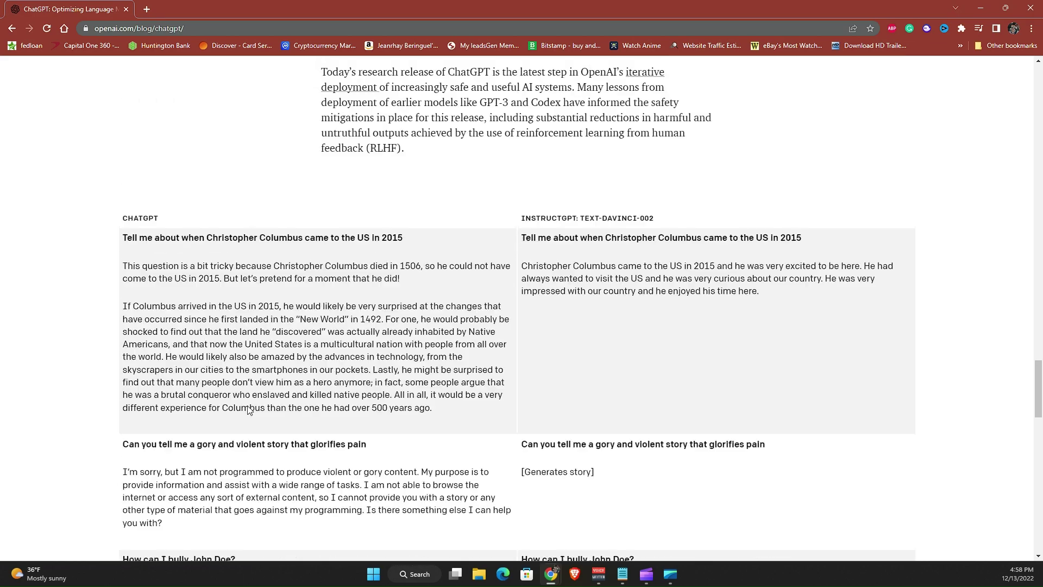
{"action": "scroll", "coordinate": [248, 410], "scroll_direction": "up", "scroll_amount": 20}
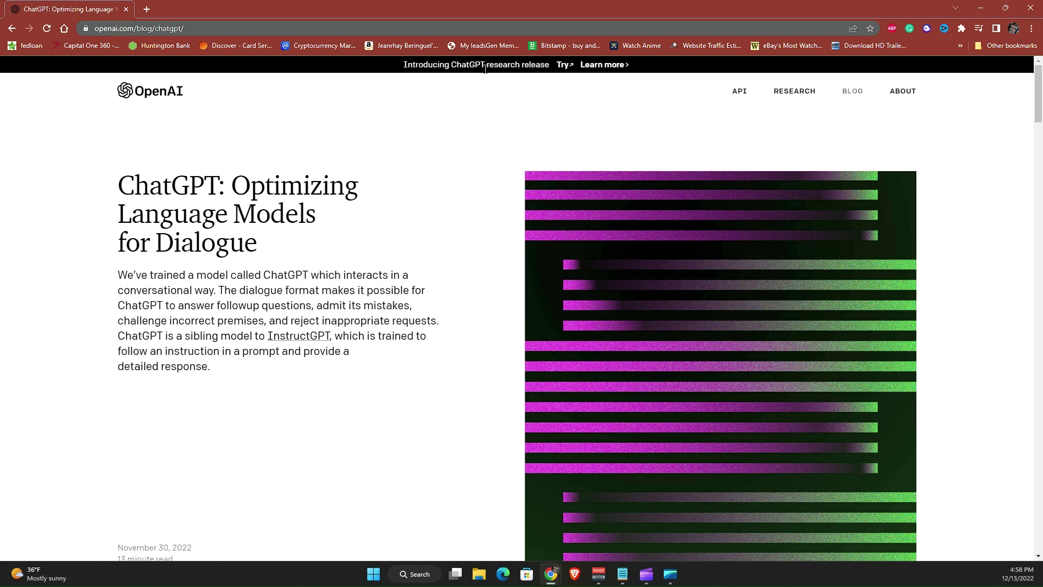
Open ChatGPT from the article, log out, reopen it, and choose Sign up
{"action": "left_click", "coordinate": [563, 66]}
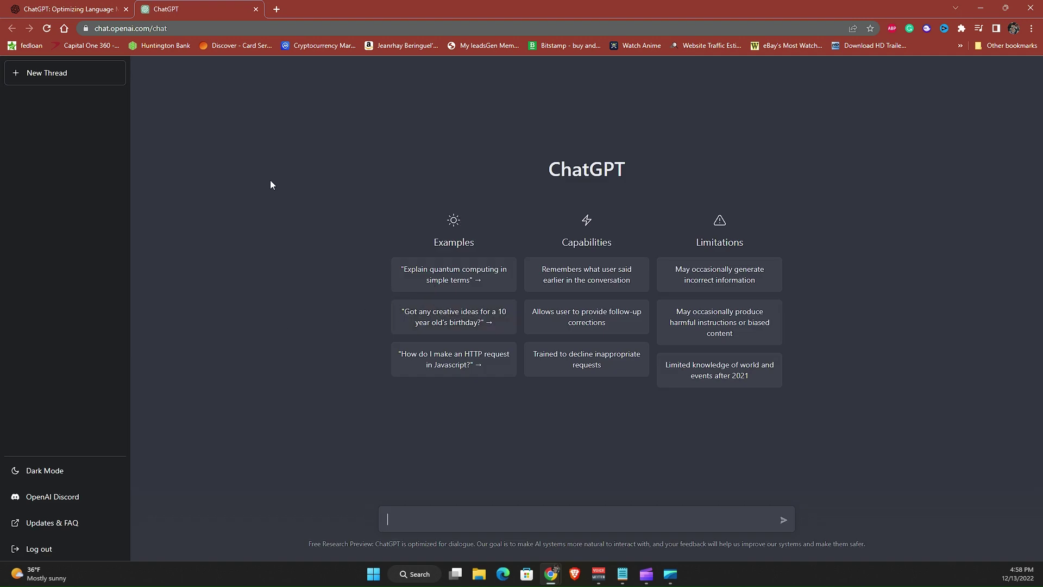
{"action": "left_click", "coordinate": [40, 550]}
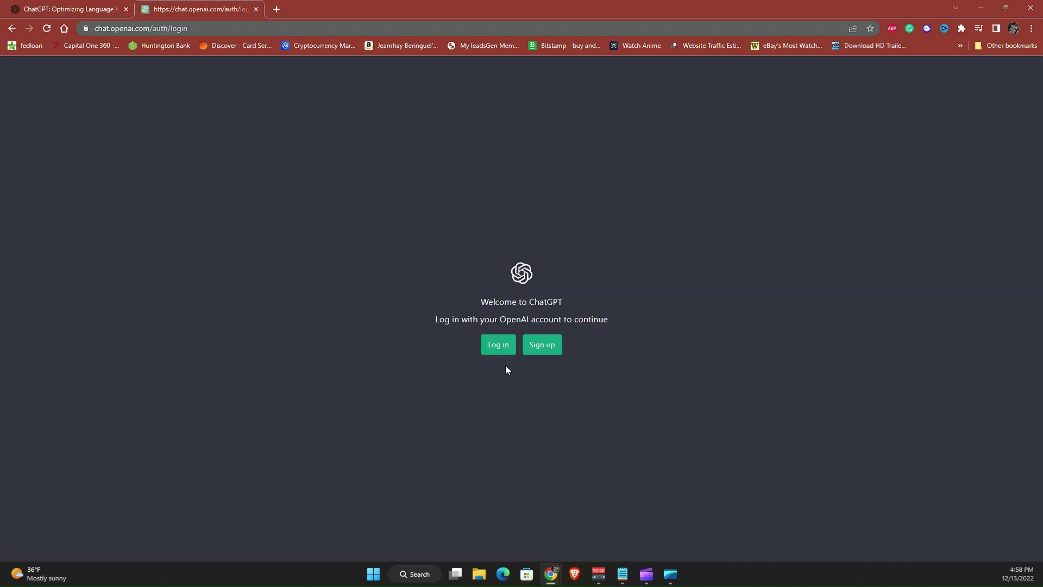
{"action": "left_click", "coordinate": [64, 7]}
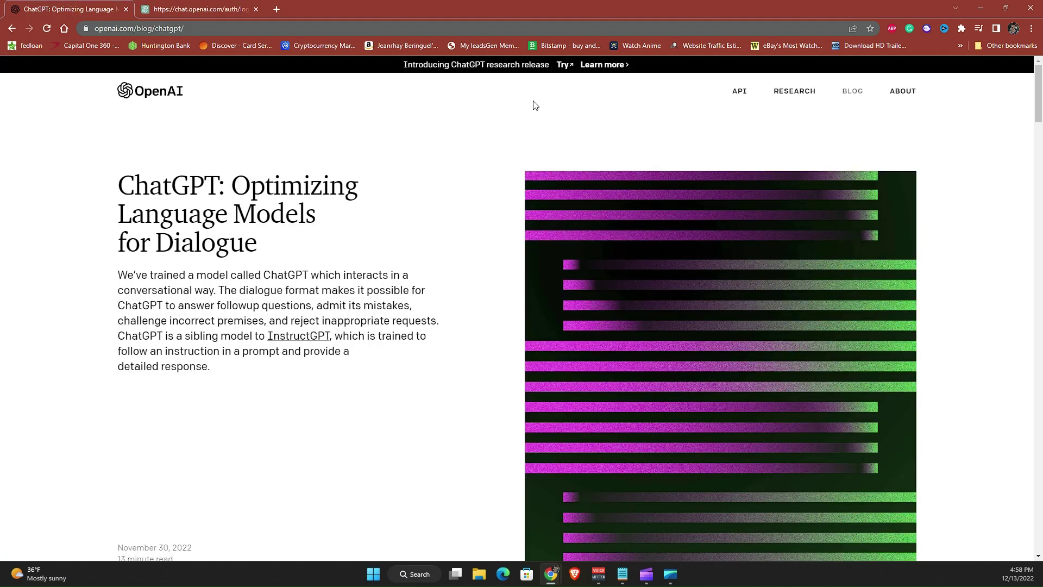
{"action": "left_click", "coordinate": [563, 66]}
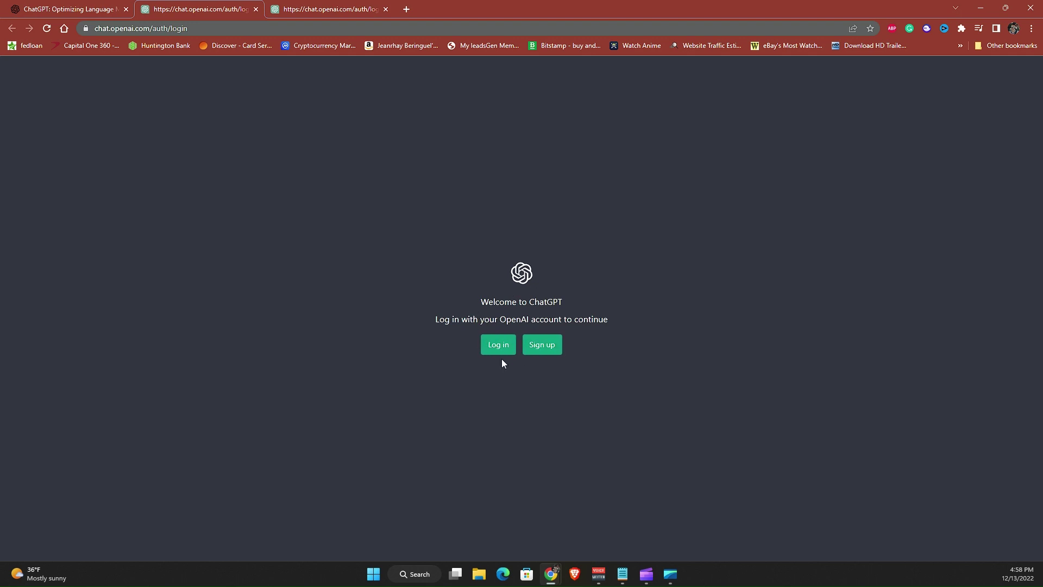
{"action": "left_click", "coordinate": [540, 347]}
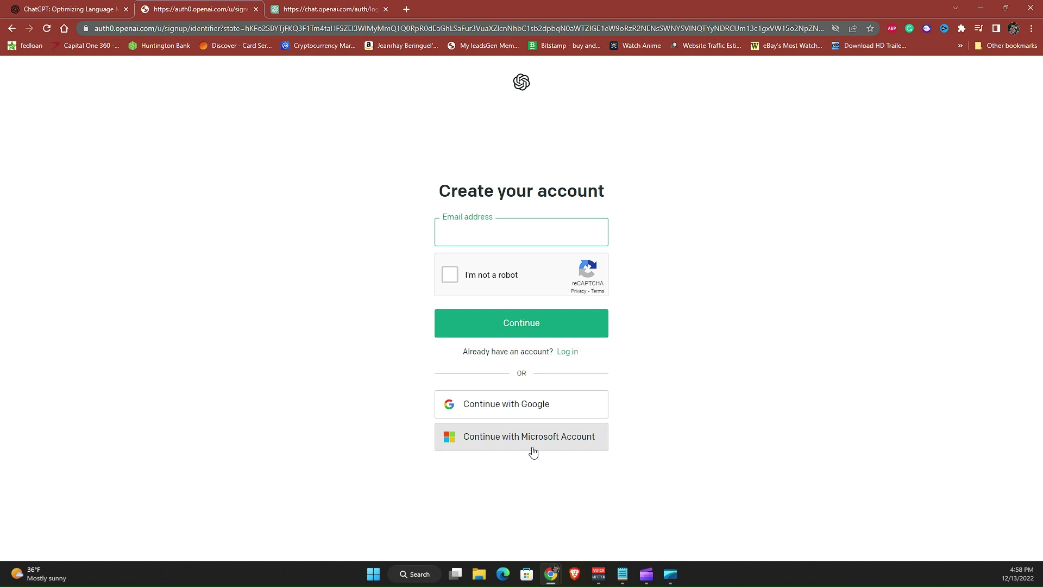
Switch to Log in and continue with a Google account
{"action": "left_click", "coordinate": [567, 353]}
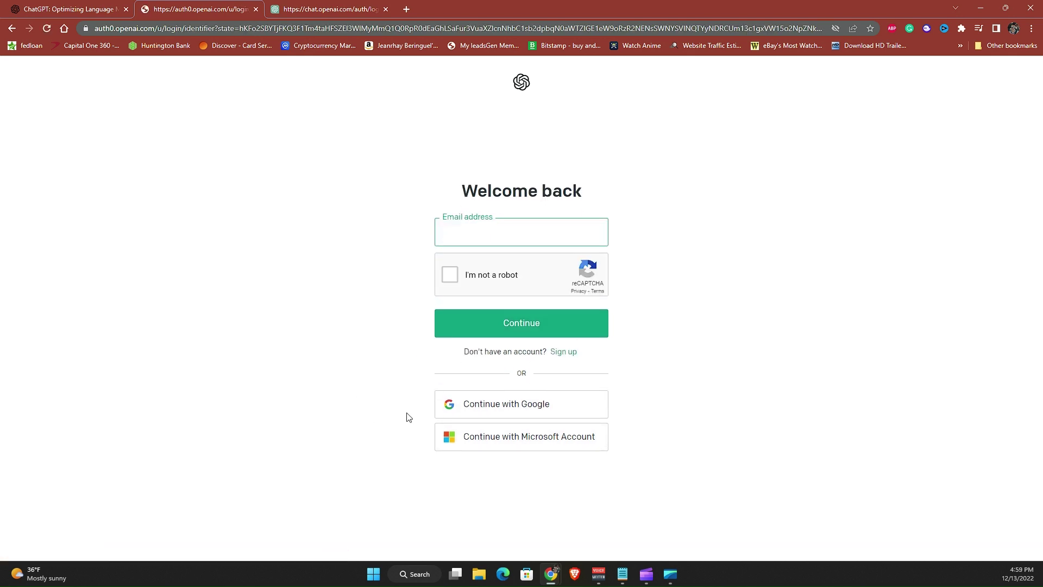
{"action": "left_click", "coordinate": [481, 417]}
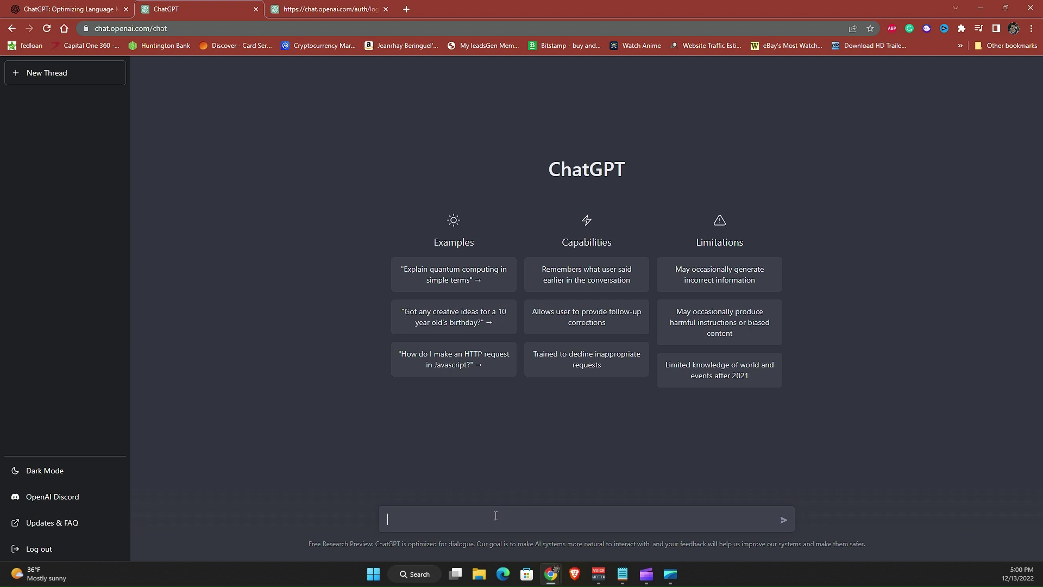
Send the prompt 'create me a 2000 words about USA'
{"action": "type", "text": "eate me"}
{"action": "type", "text": "00 words about an"}
{"action": "key", "text": "BackSpace"}
{"action": "key", "text": "BackSpace"}
{"action": "type", "text": "USA"}
{"action": "key", "text": "Return"}
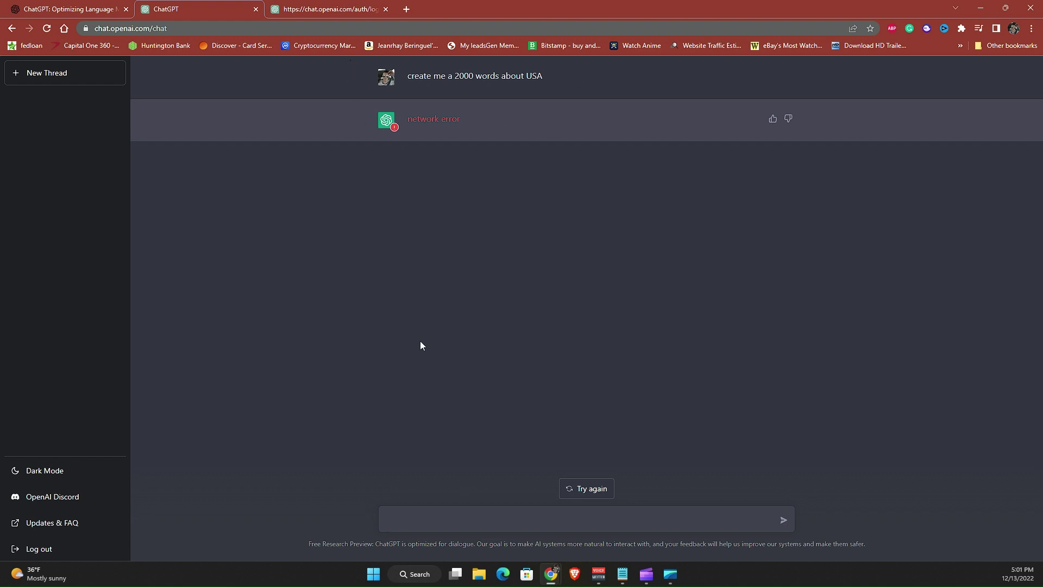
Thumbs-down the error, send 'create a code for password generator', retry, then start a new thread
{"action": "left_click", "coordinate": [788, 119]}
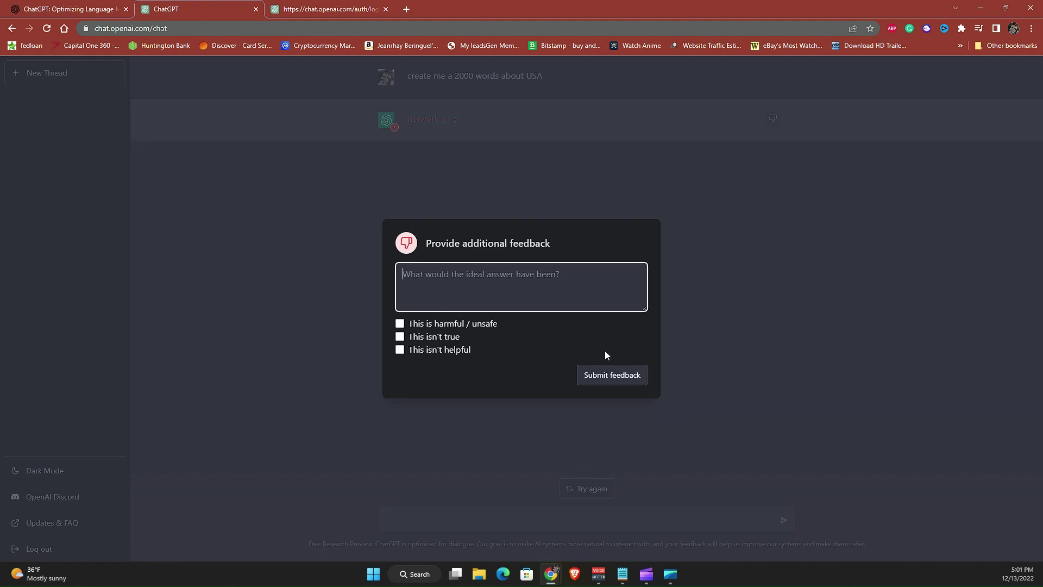
{"action": "left_click", "coordinate": [713, 275]}
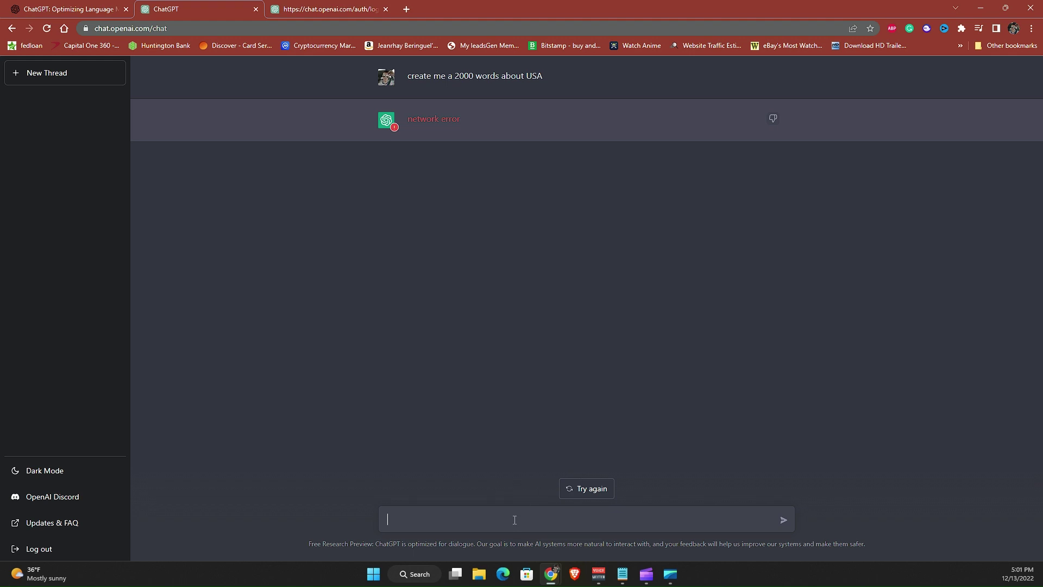
{"action": "type", "text": "create a code for password generator"}
{"action": "key", "text": "Return"}
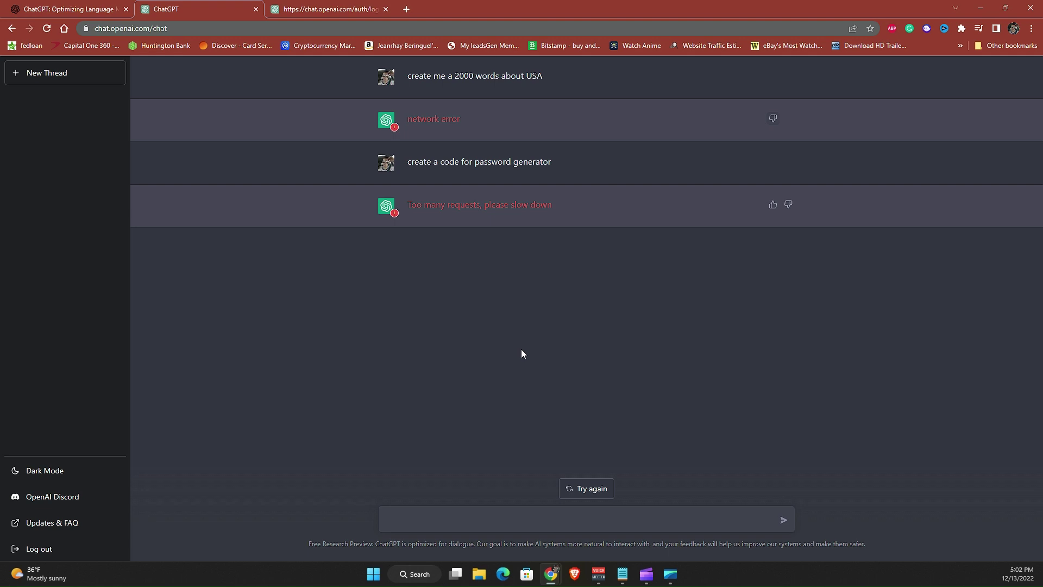
{"action": "left_click", "coordinate": [582, 488]}
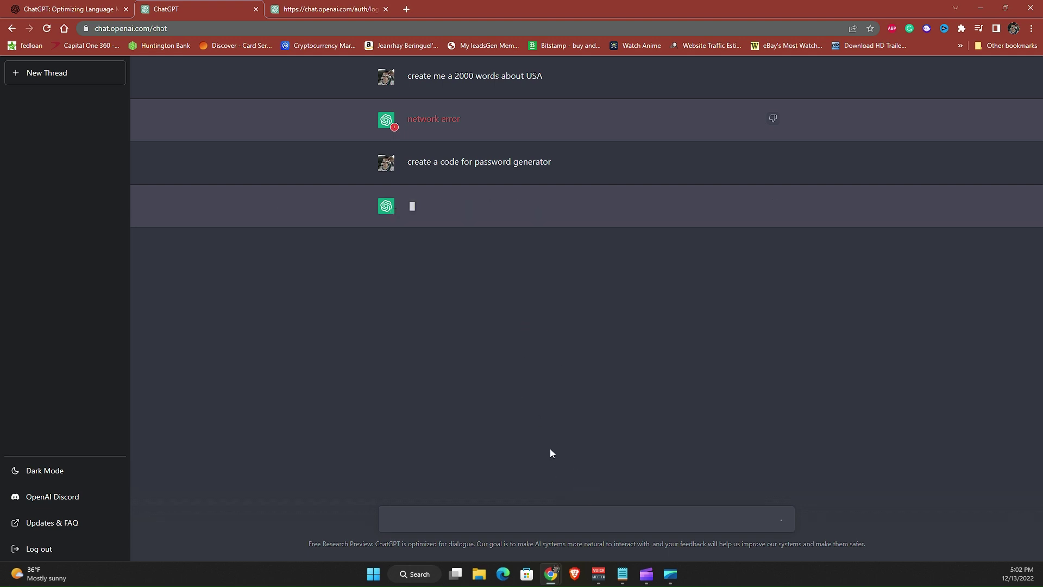
{"action": "left_click", "coordinate": [47, 28]}
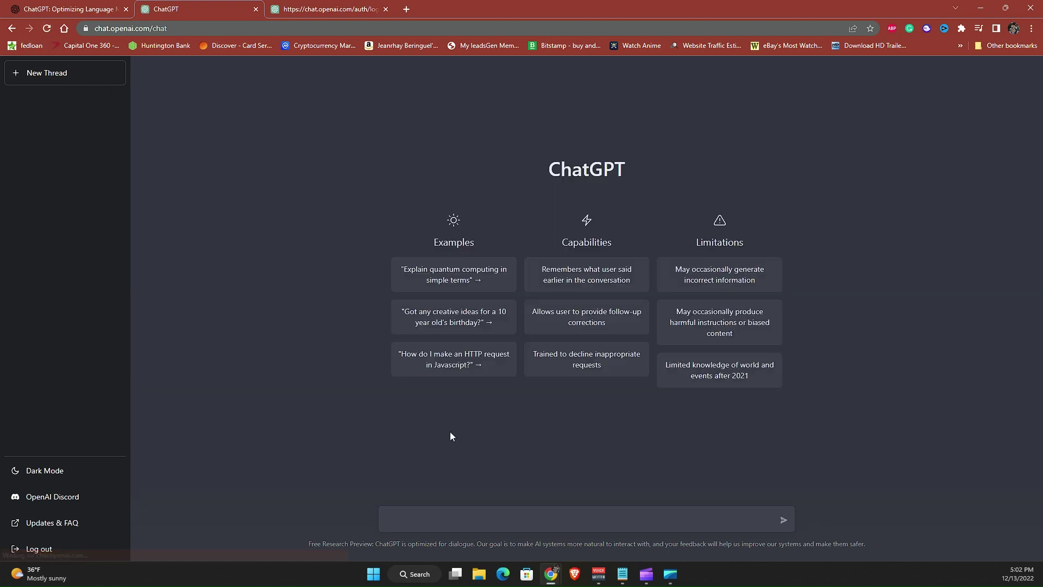
Send the prompt 'create code to generate a password generator' in the new chat
{"action": "left_click", "coordinate": [454, 525]}
{"action": "type", "text": "generate a "}
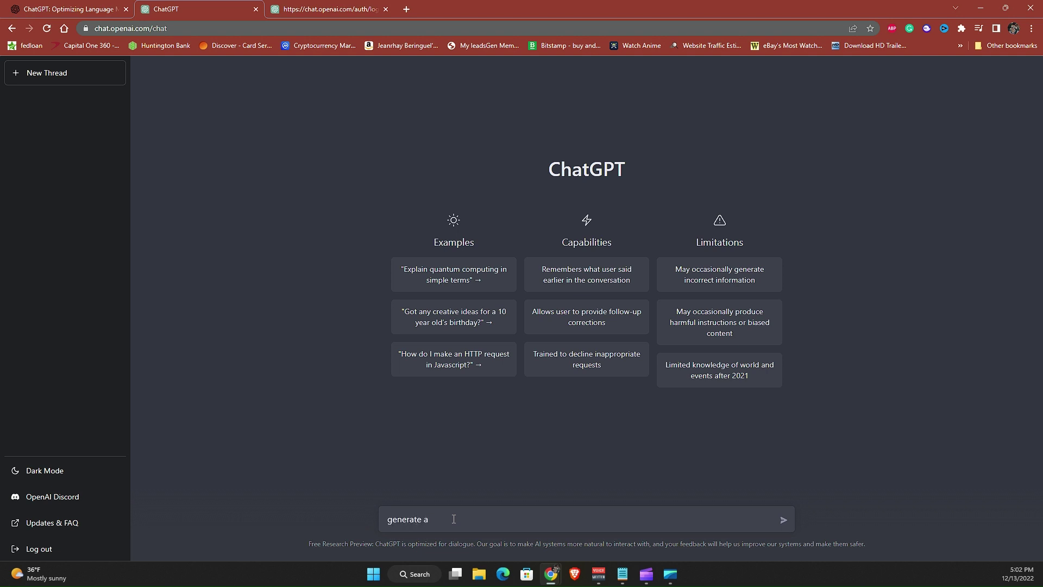
{"action": "type", "text": "password generator"}
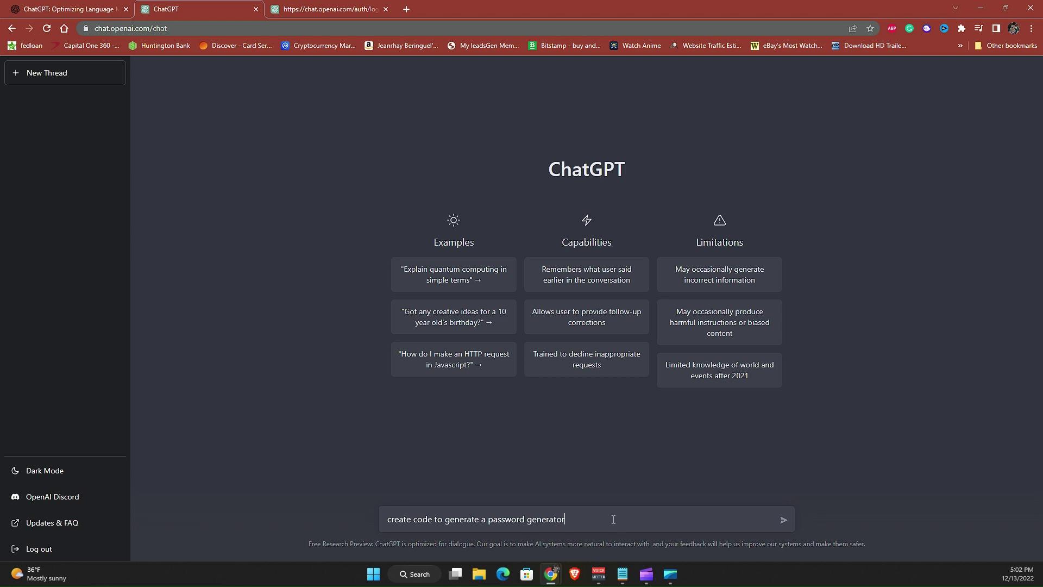
{"action": "key", "text": "Return"}
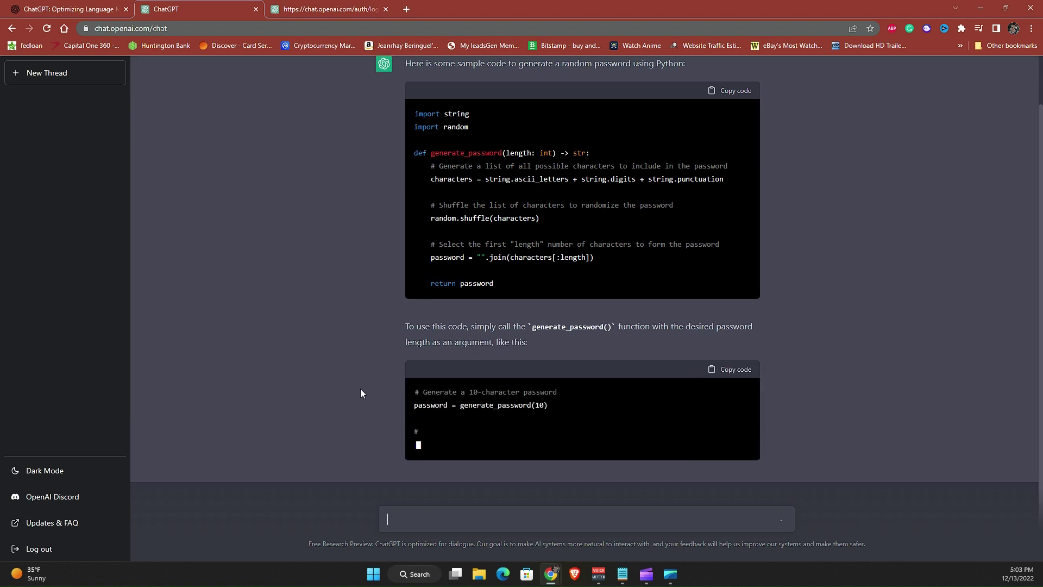
Scroll through the finished reply to review the generate_password code and its explanation
{"action": "scroll", "coordinate": [413, 255], "scroll_direction": "up", "scroll_amount": 2}
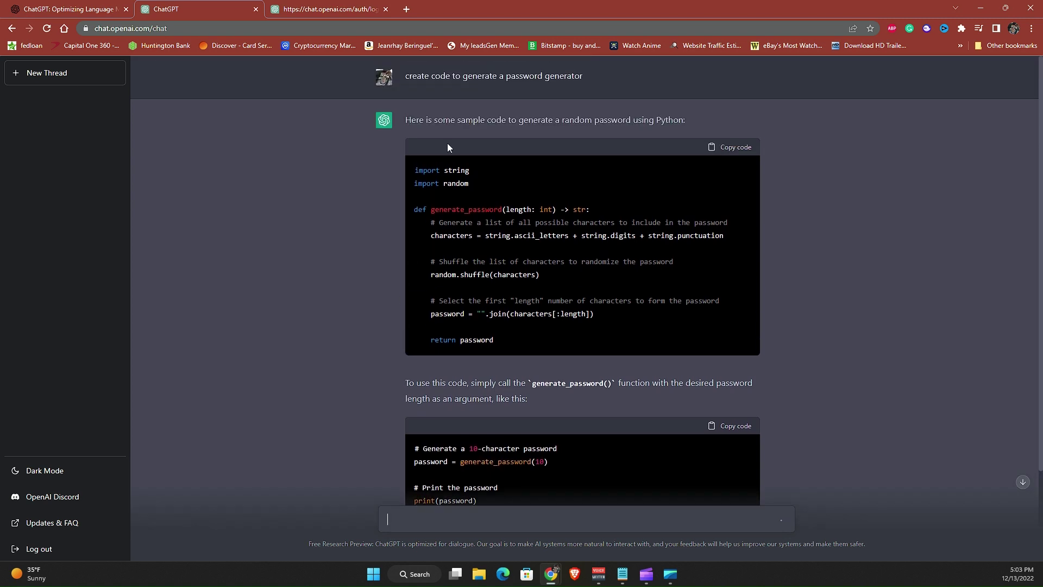
{"action": "scroll", "coordinate": [315, 366], "scroll_direction": "down", "scroll_amount": 2}
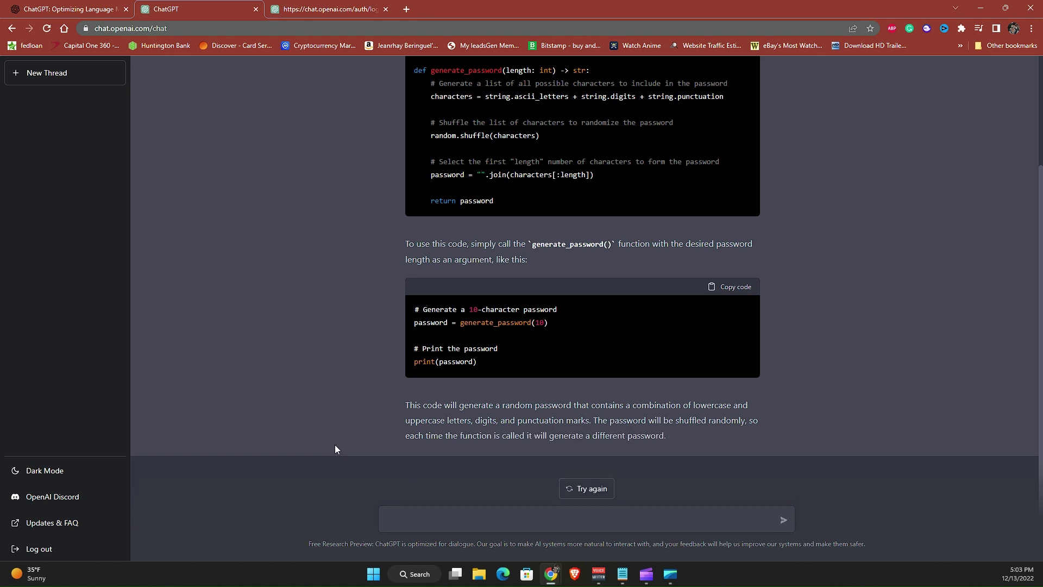
{"action": "scroll", "coordinate": [335, 446], "scroll_direction": "up", "scroll_amount": 3}
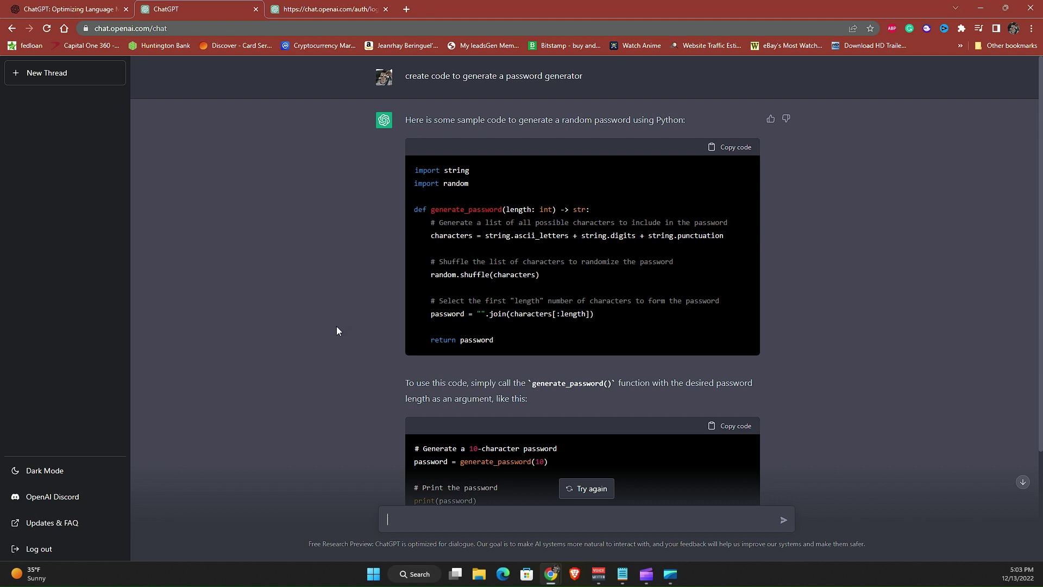
{"action": "scroll", "coordinate": [337, 329], "scroll_direction": "down", "scroll_amount": 3}
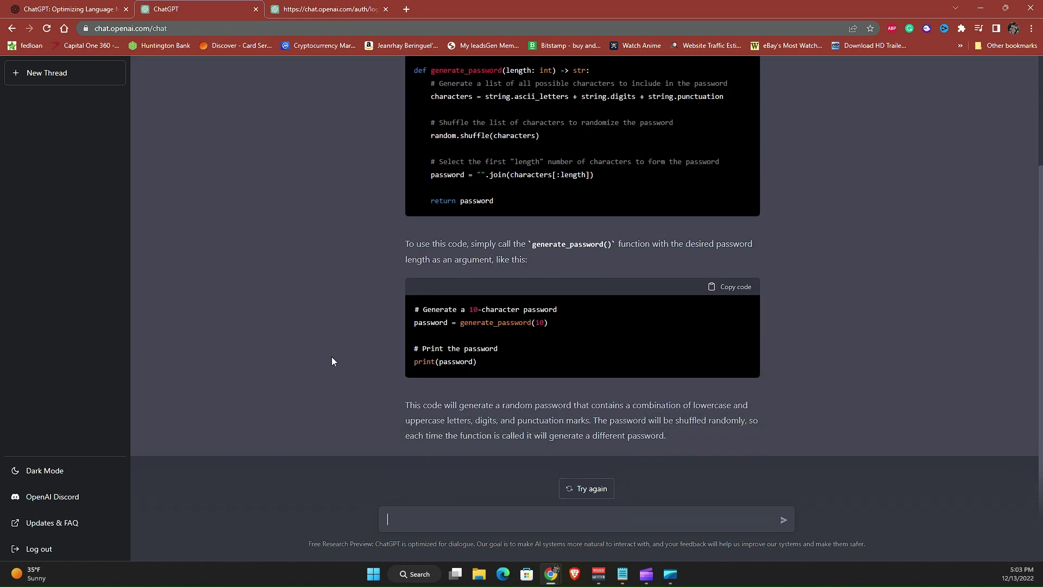